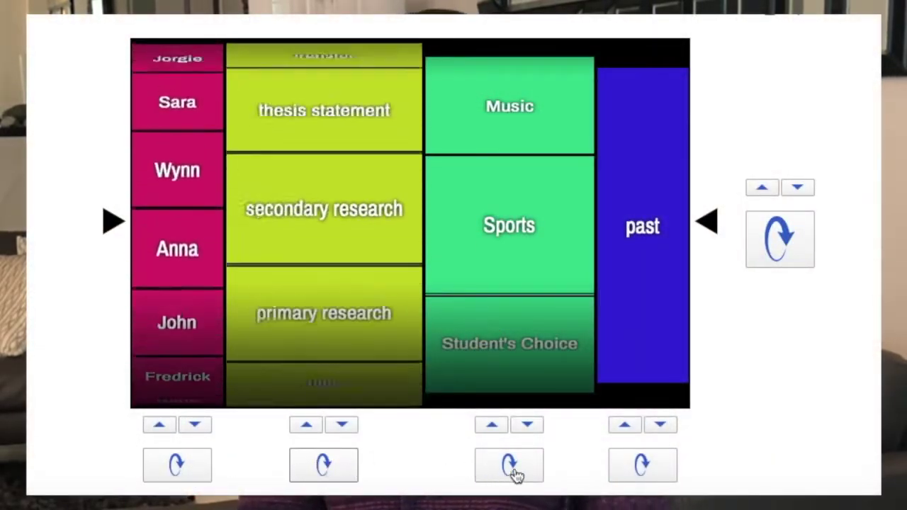
- Spin the Topic and Time wheels, then bring up the flippity.net home page with its featured templates
left_click(510, 468)
left_click(643, 466)
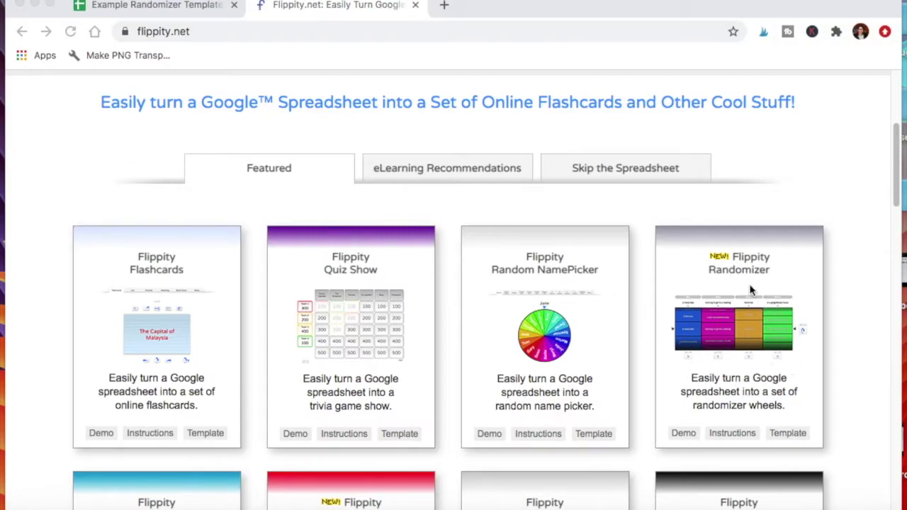
left_click(683, 439)
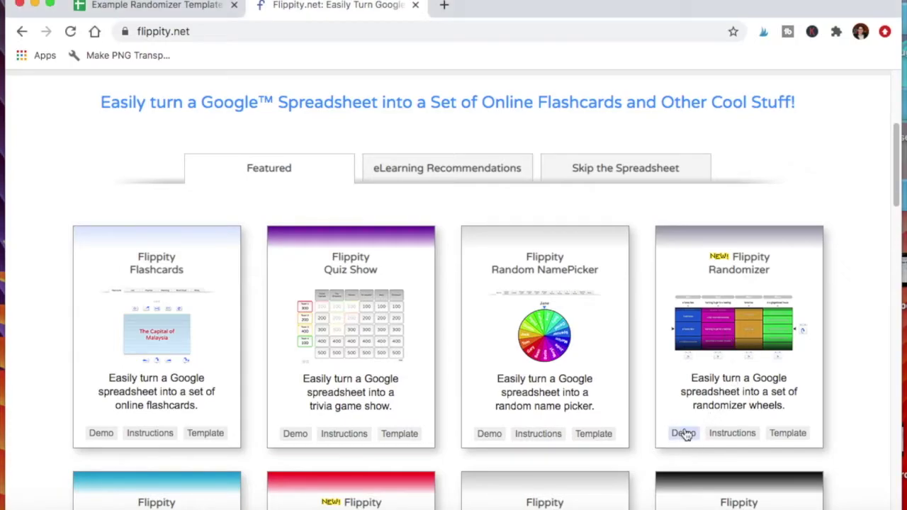
left_click(685, 435)
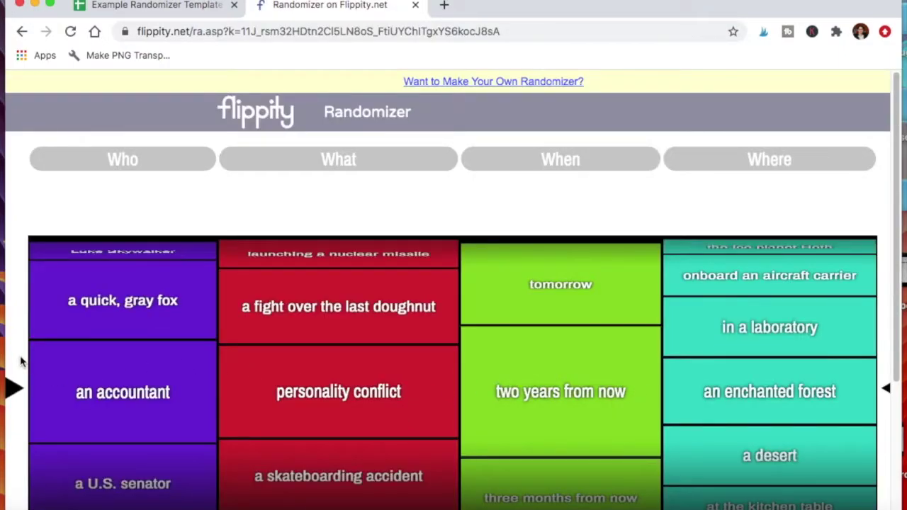
scroll(20, 362, "down", 2)
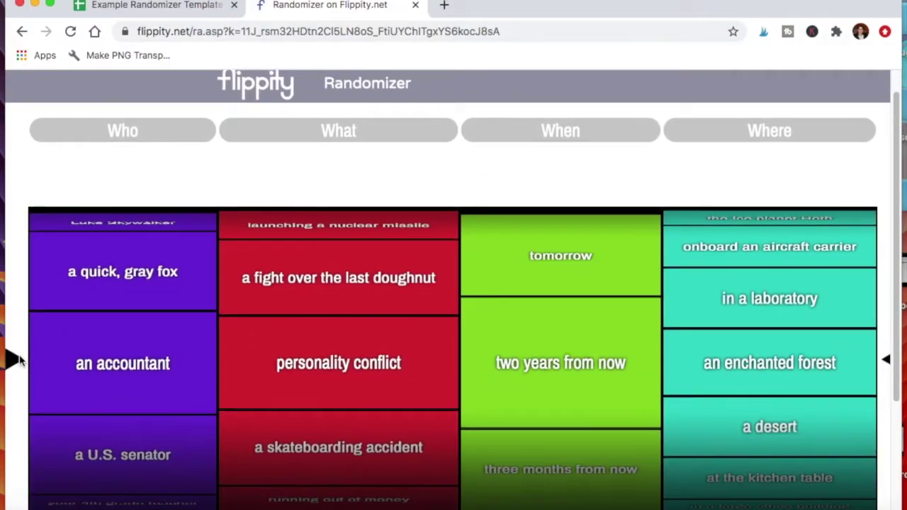
scroll(19, 362, "down", 1)
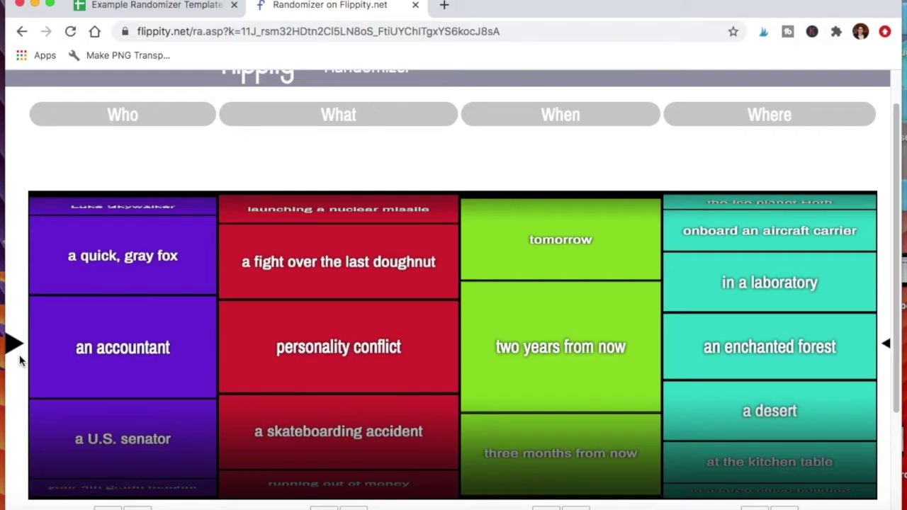
scroll(19, 362, "down", 4)
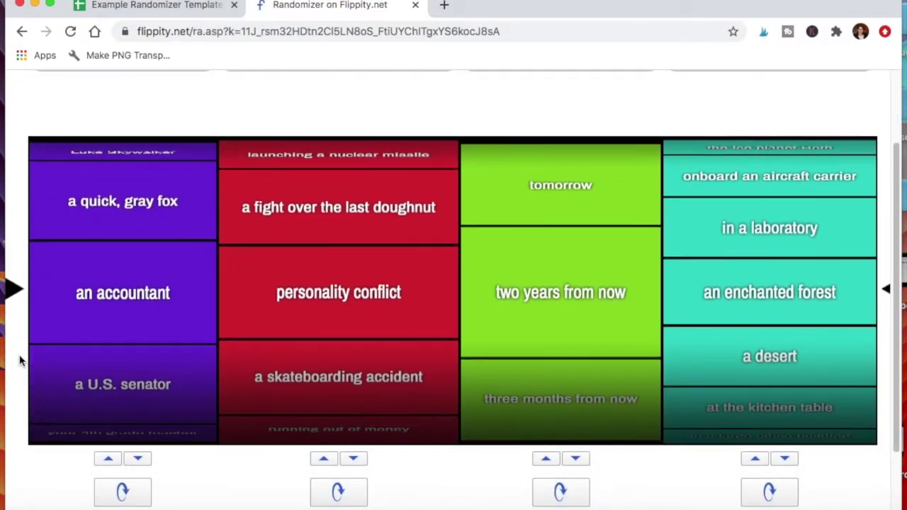
left_click(125, 491)
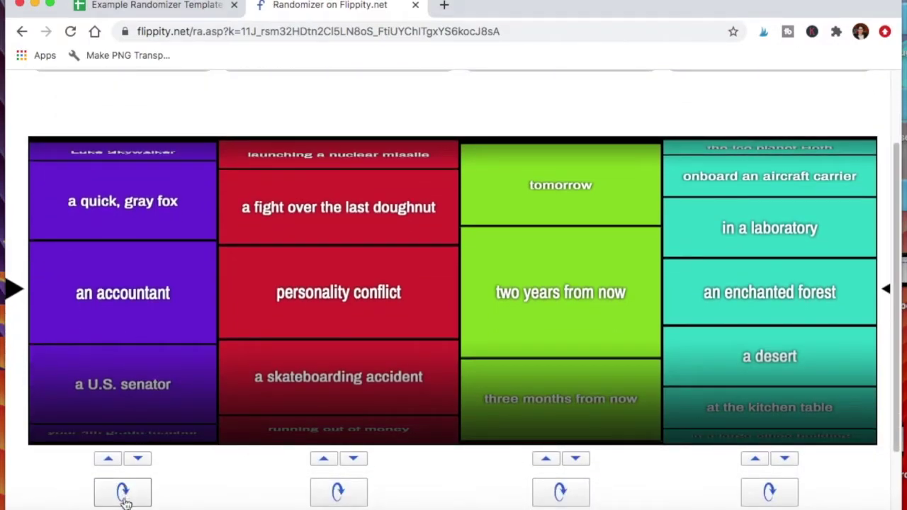
left_click(341, 489)
left_click(582, 492)
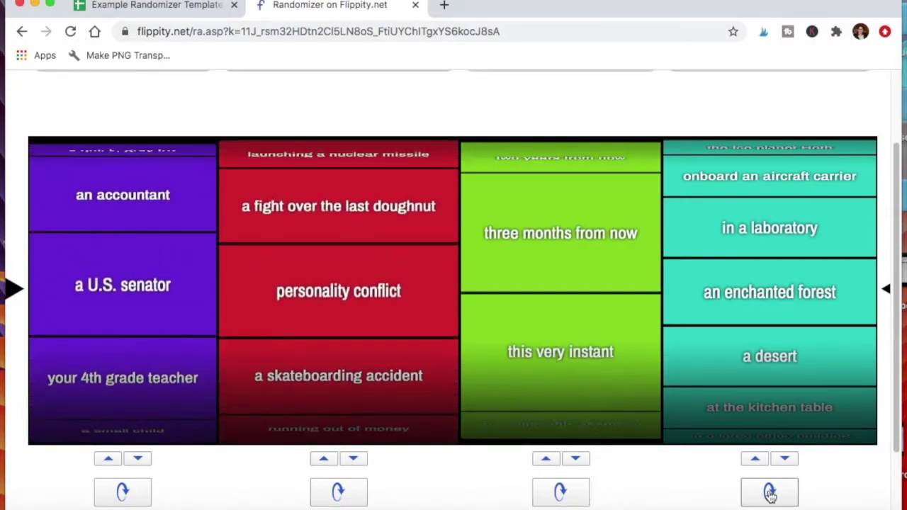
left_click(771, 493)
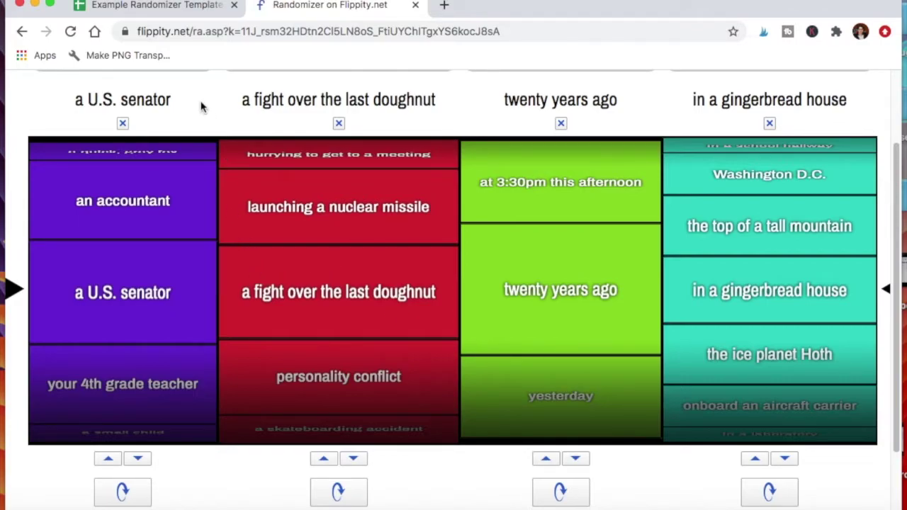
left_click(21, 31)
- Return to the Example Randomizer Template copy, showing its Demo tab of Who, What, Topic and Time entries
scroll(587, 314, "down", 5)
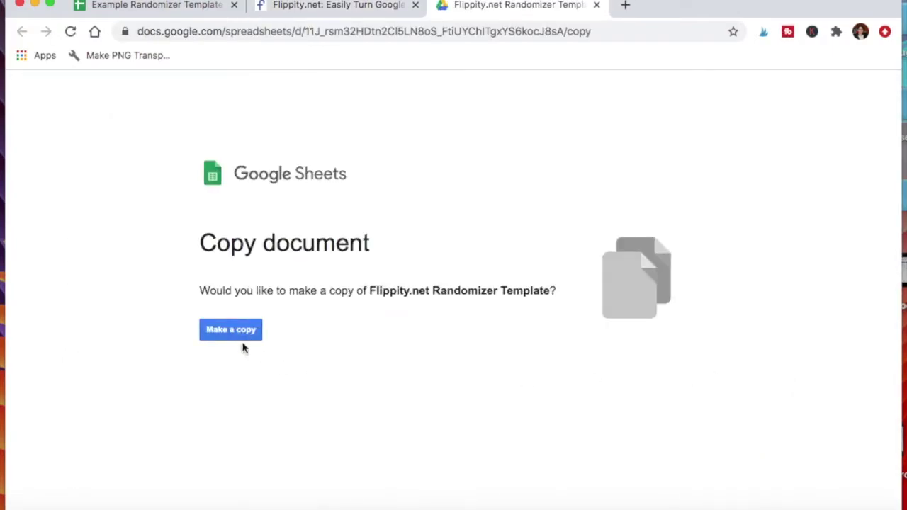
left_click(174, 19)
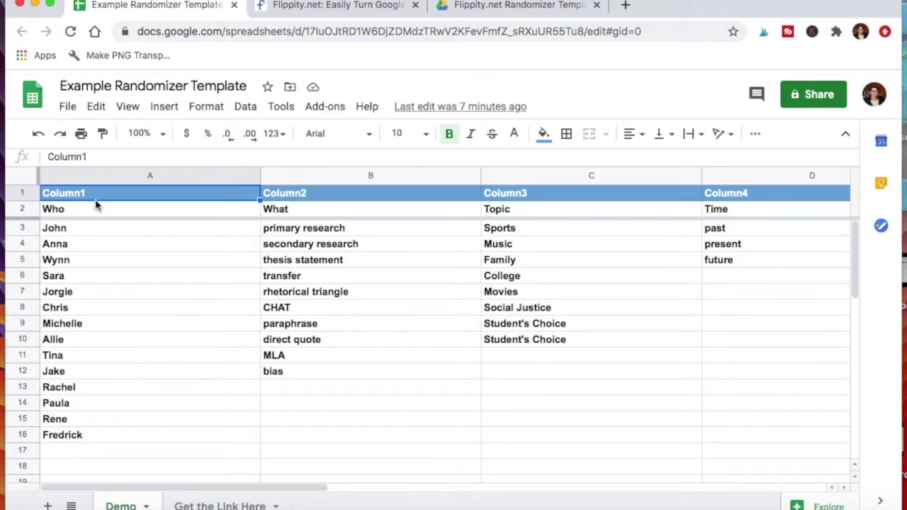
- Publish the entire spreadsheet to the web as a web page and copy the published link
left_click(67, 108)
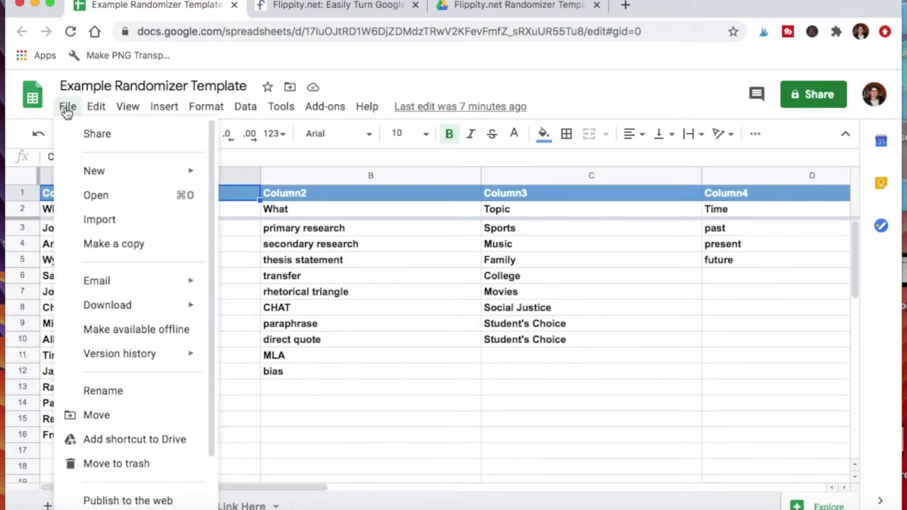
scroll(130, 432, "down", 2)
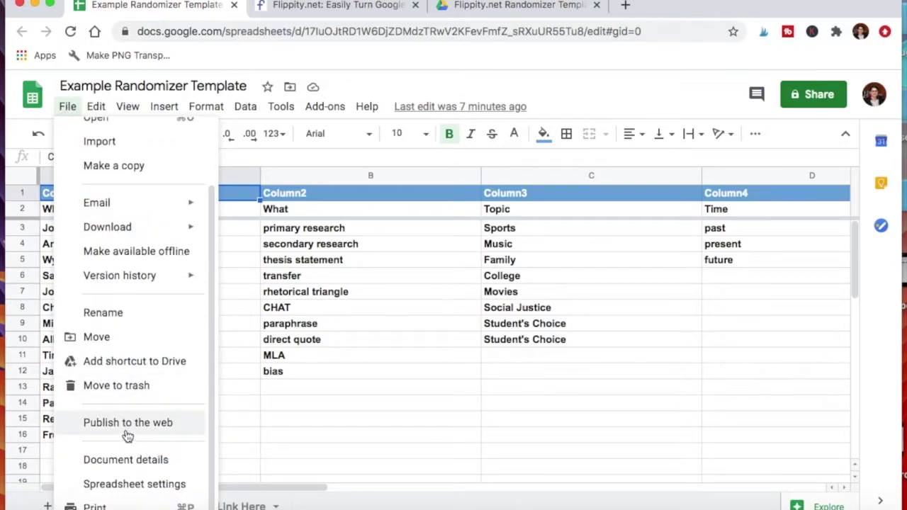
left_click(127, 429)
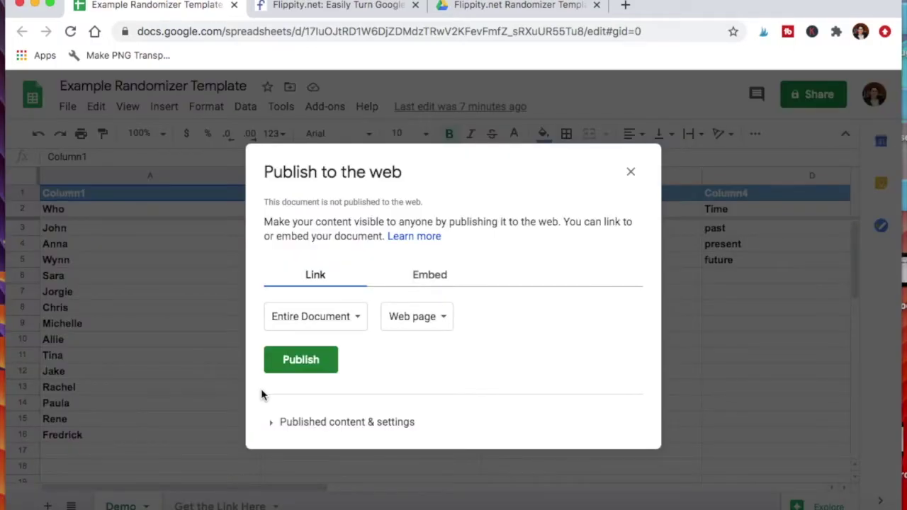
left_click(296, 363)
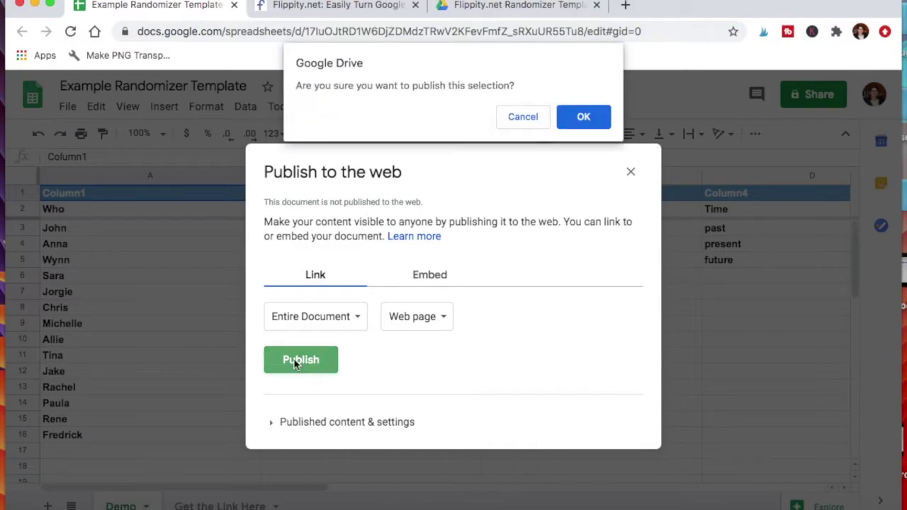
left_click(596, 115)
key("super+c")
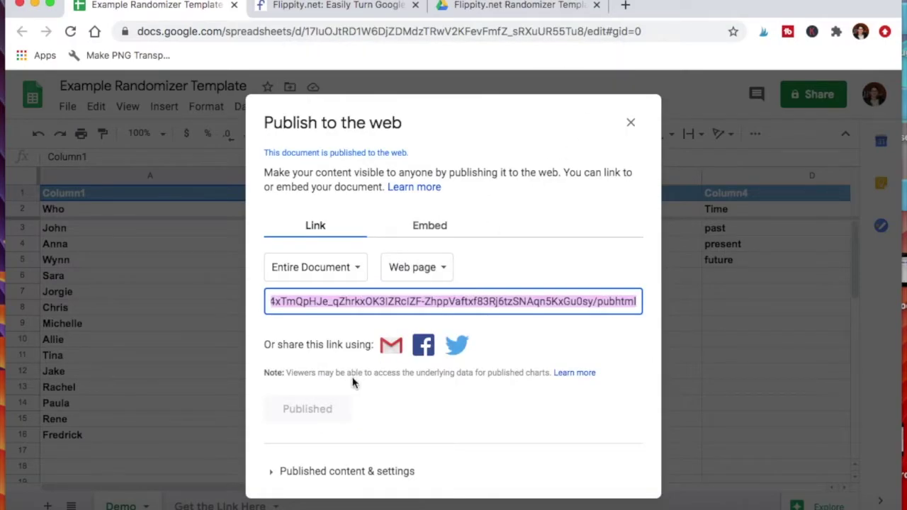
left_click(630, 124)
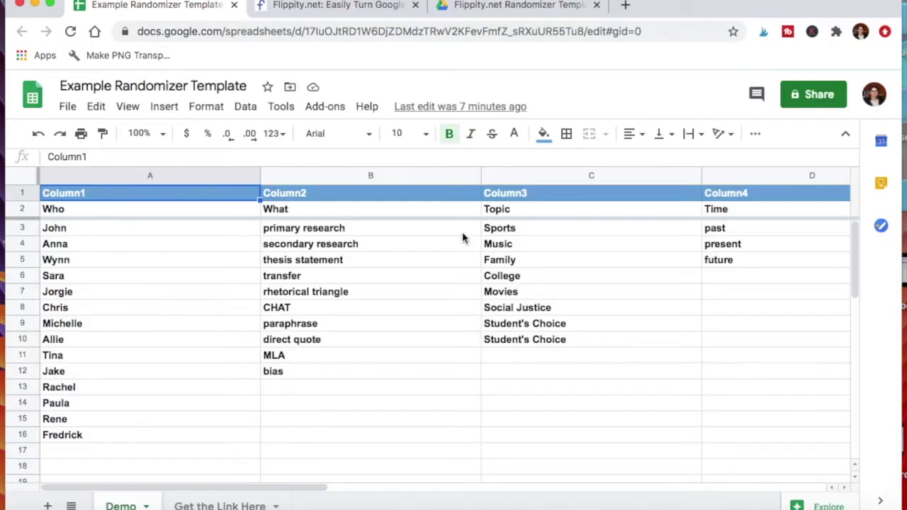
- Open the Flippity randomizer link in cell A2 of the Get the Link Here sheet
left_click(199, 507)
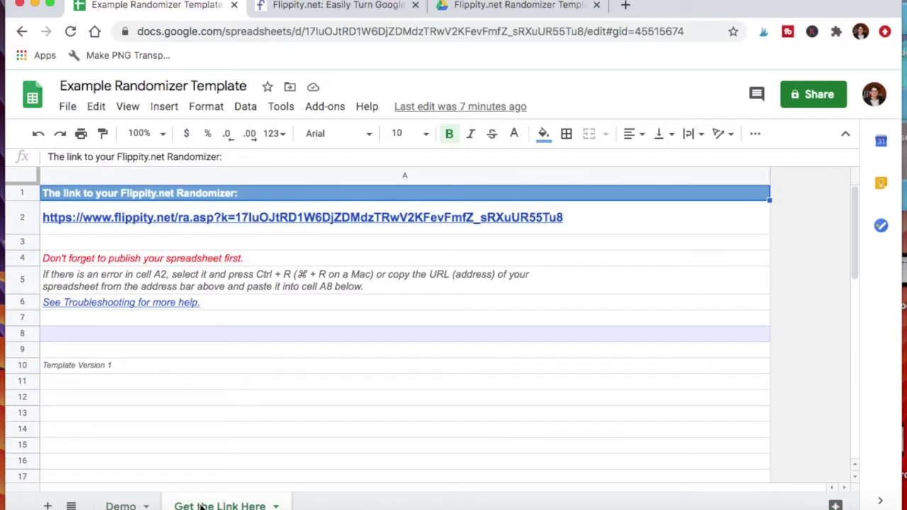
left_click(170, 221)
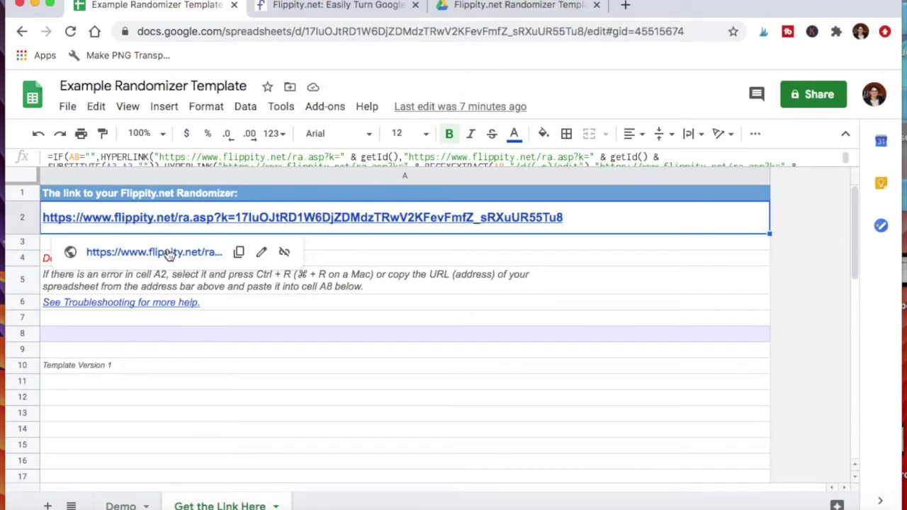
left_click(168, 253)
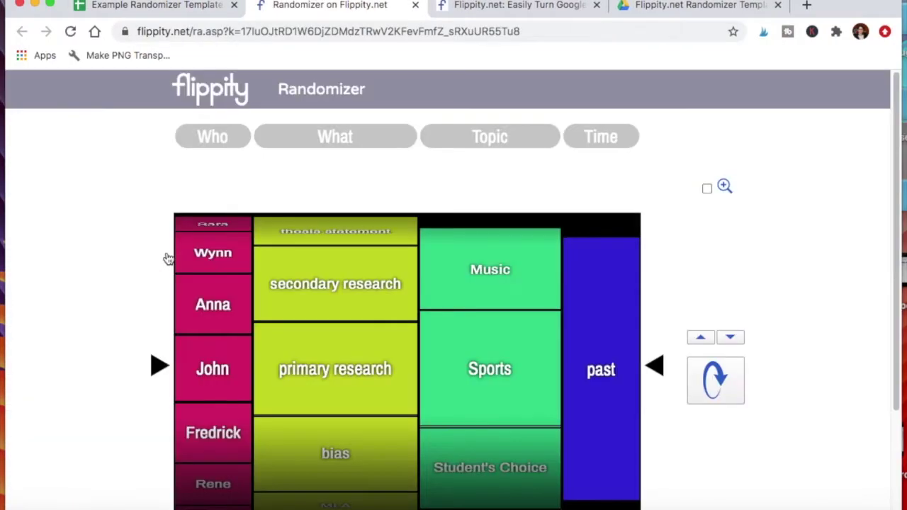
- Spin the Who, What, Topic and Time wheels, landing on a student name, rhetorical triangle, College and future
scroll(170, 290, "down", 1)
scroll(170, 293, "down", 1)
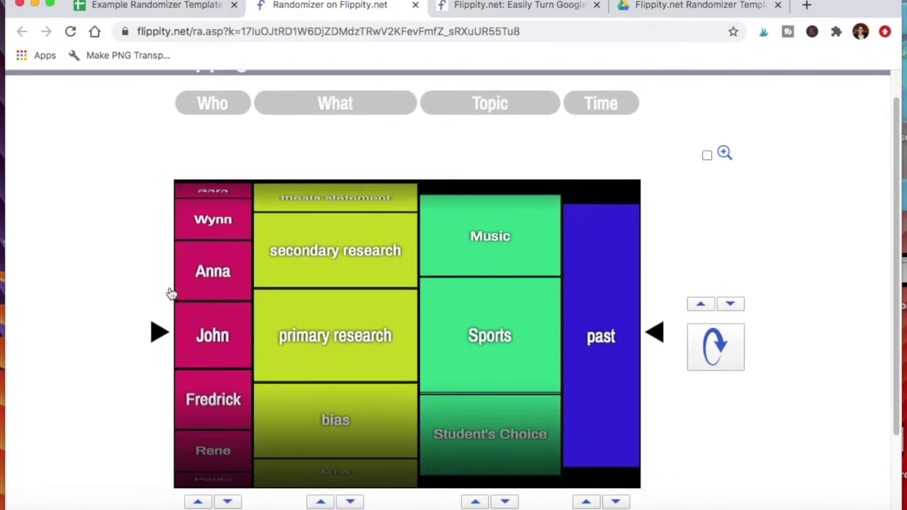
scroll(170, 294, "down", 3)
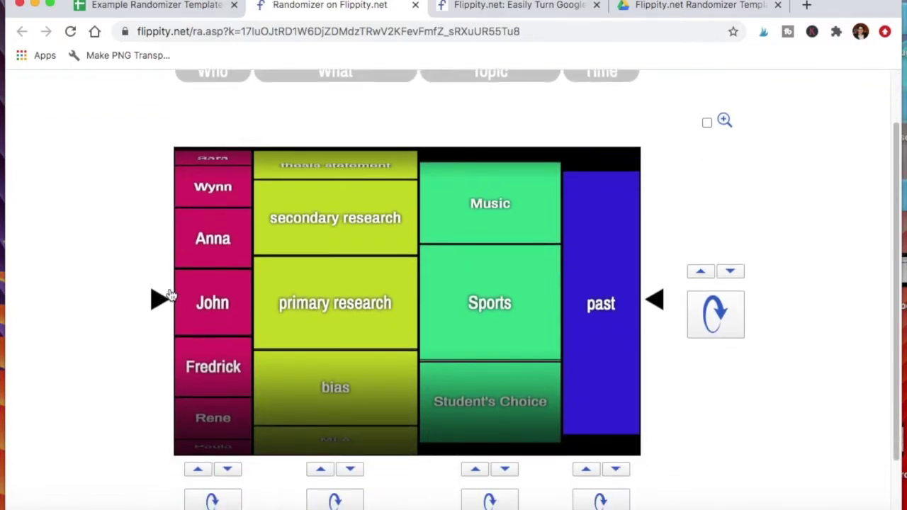
left_click(209, 482)
left_click(335, 482)
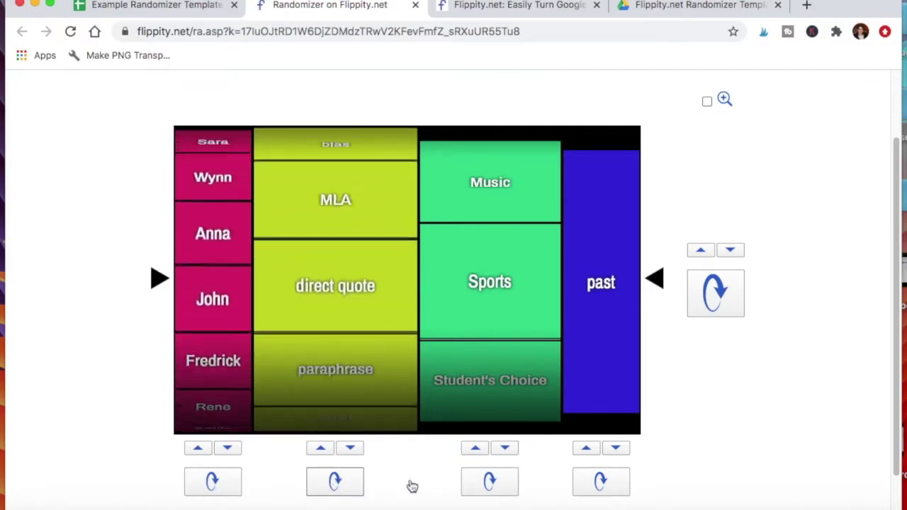
left_click(489, 482)
left_click(603, 484)
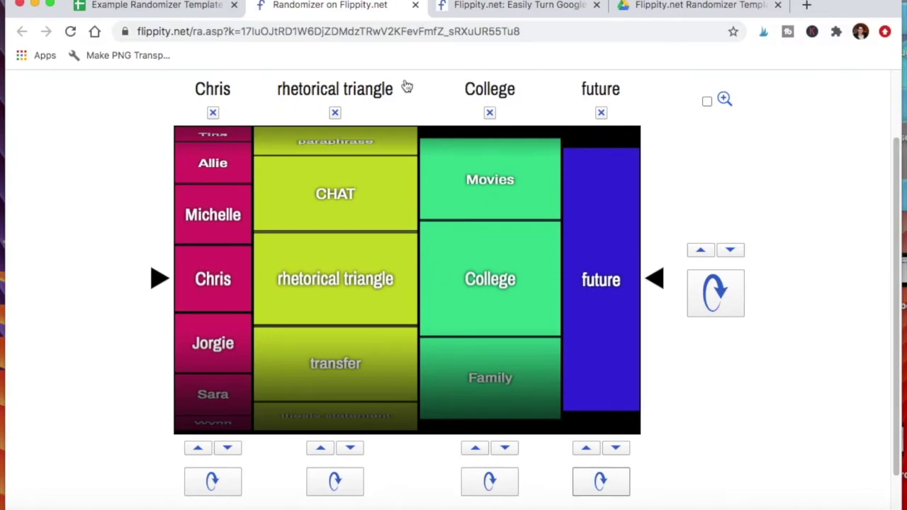
- Return to the Example Randomizer Template spreadsheet's Demo sheet with its Who, What, Topic and Time lists
left_click(182, 14)
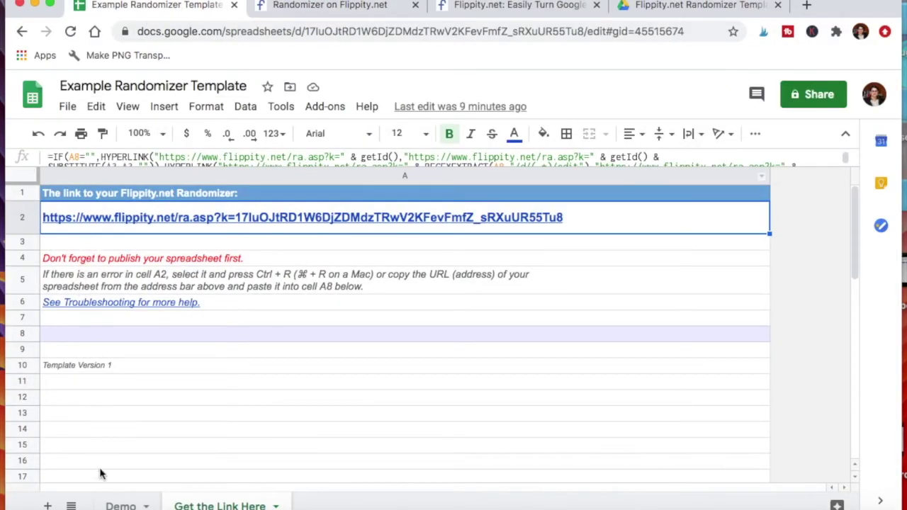
left_click(119, 506)
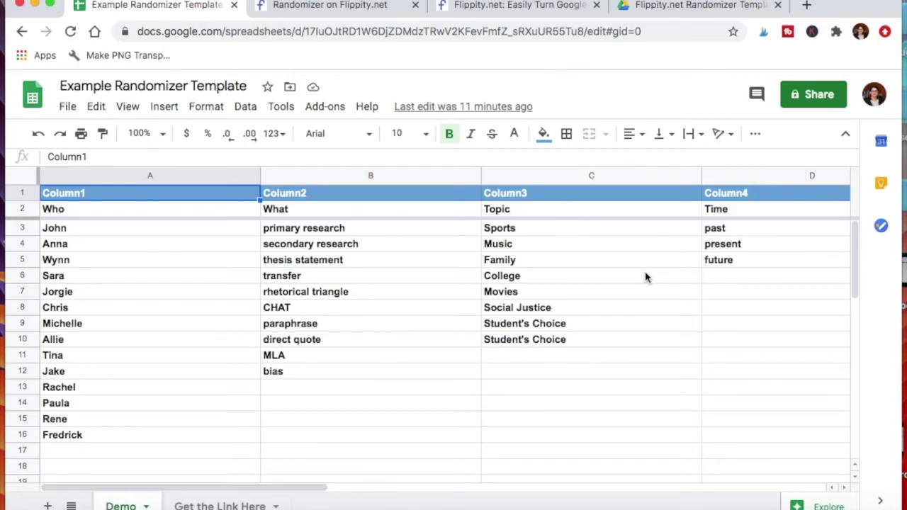
left_click(532, 14)
- Back on the Flippity randomizer, spin the Who, What, Topic and Time columns individually, then all four at once
left_click(309, 10)
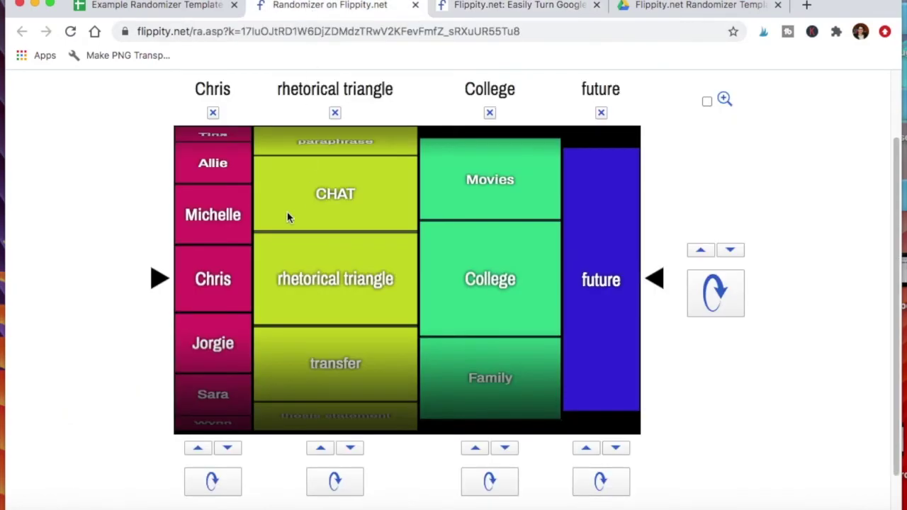
left_click(213, 481)
left_click(321, 481)
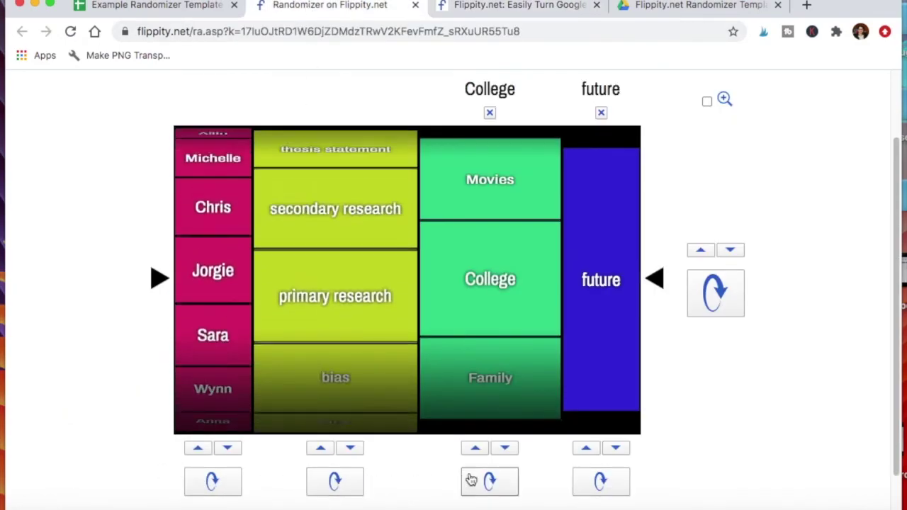
left_click(471, 480)
left_click(598, 482)
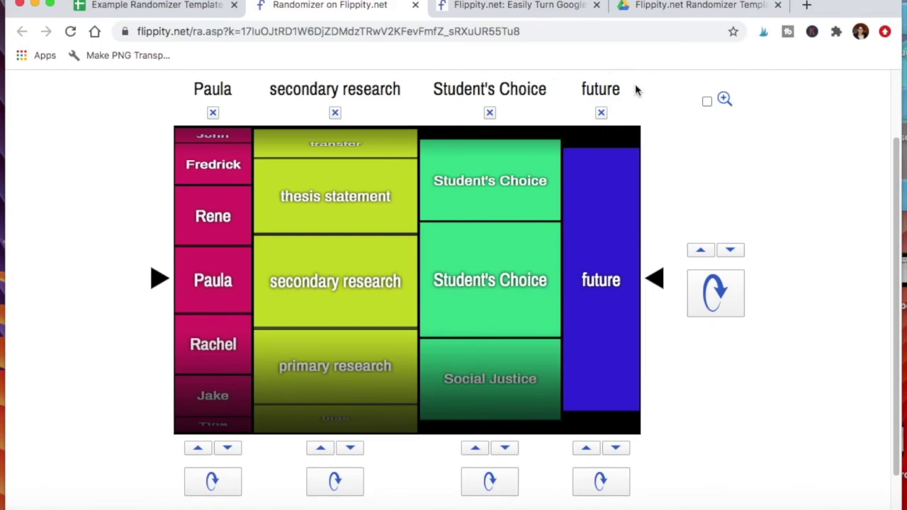
left_click(713, 289)
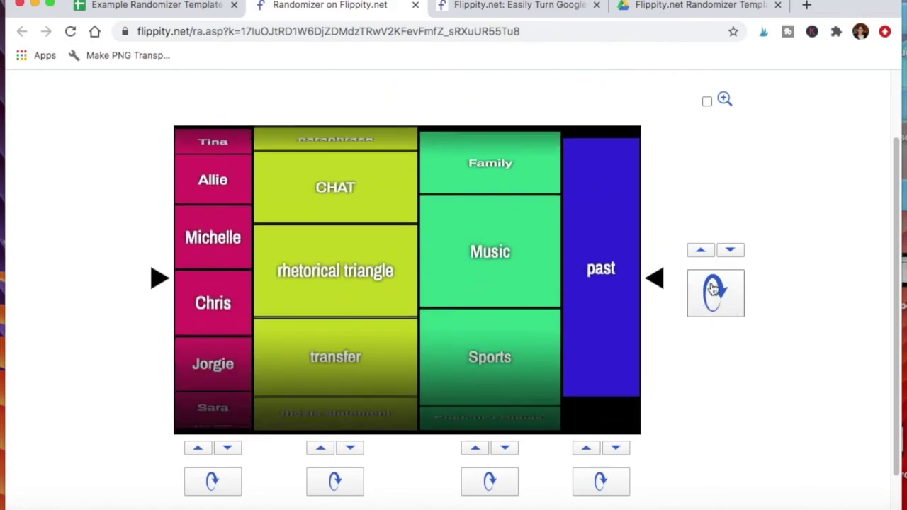